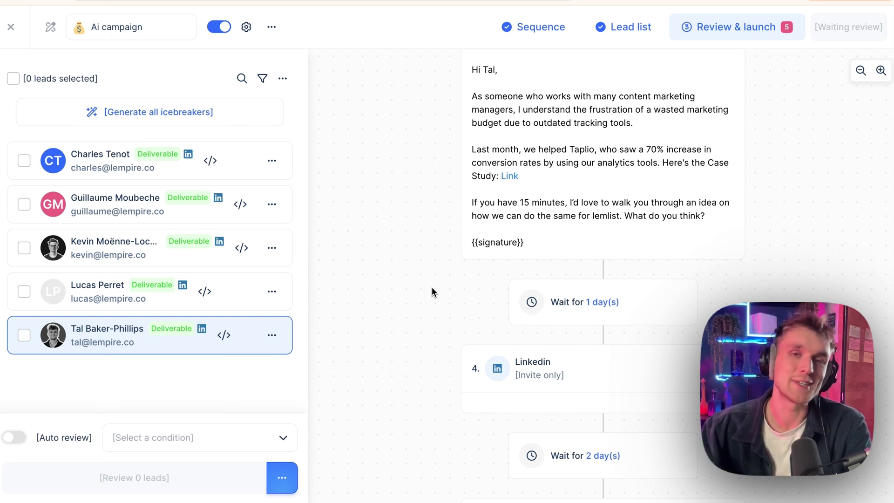
# Step: Browse the Campaigns list, then start a new campaign in the AI campaign builder
pyautogui.scroll(5, 432, 287)
pyautogui.scroll(5, 431, 287)
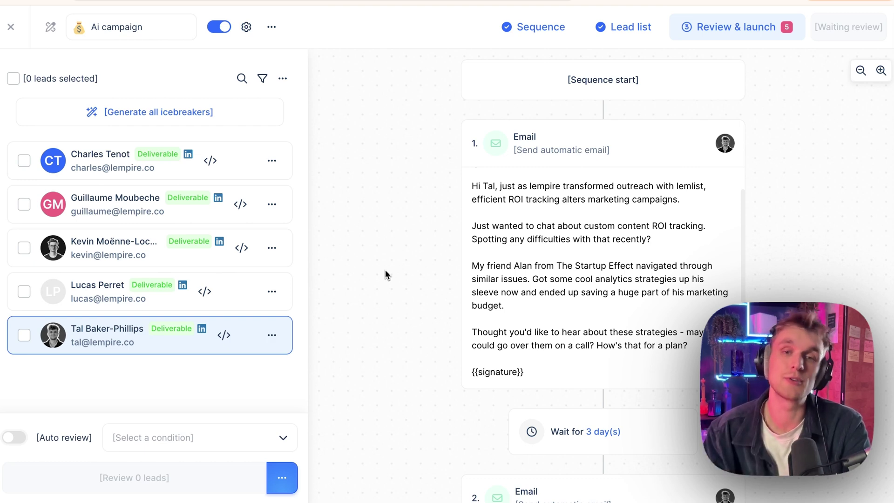
pyautogui.scroll(-5, 384, 274)
pyautogui.scroll(-3, 385, 275)
pyautogui.scroll(-2, 384, 275)
pyautogui.scroll(-5, 461, 247)
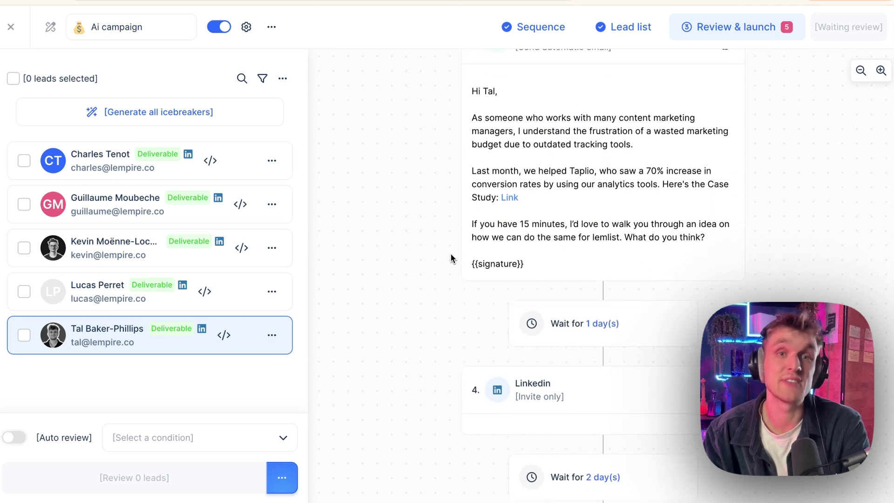
pyautogui.scroll(-5, 450, 258)
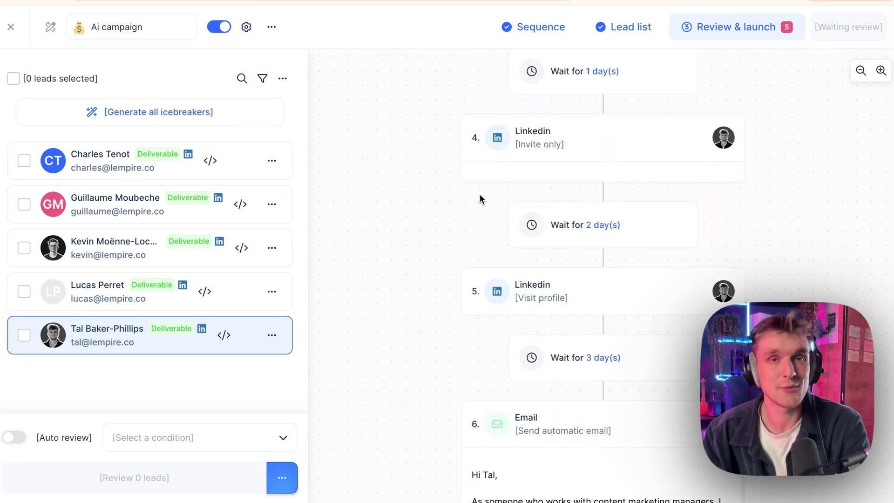
pyautogui.scroll(-3, 479, 194)
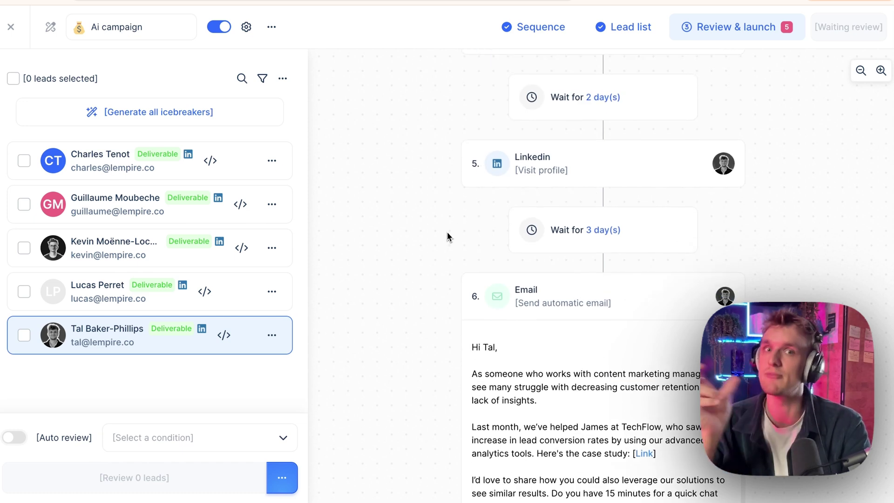
pyautogui.scroll(-15, 447, 231)
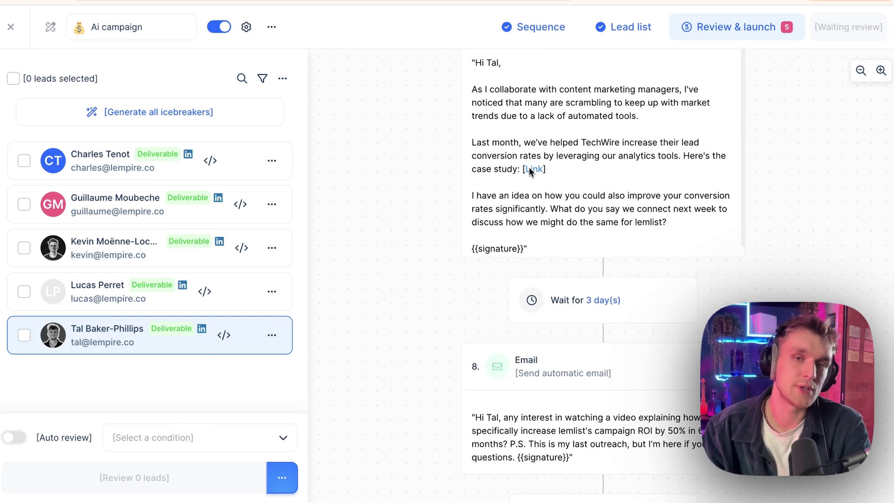
pyautogui.scroll(-5, 438, 223)
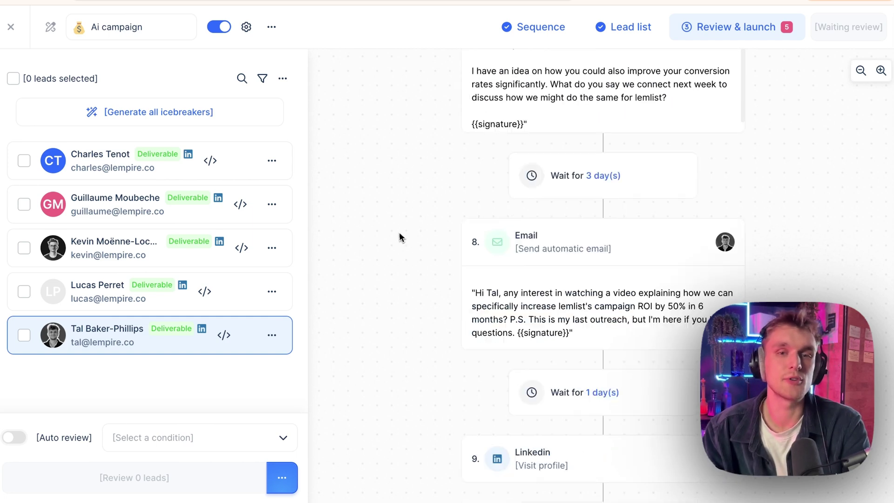
pyautogui.scroll(-1, 458, 343)
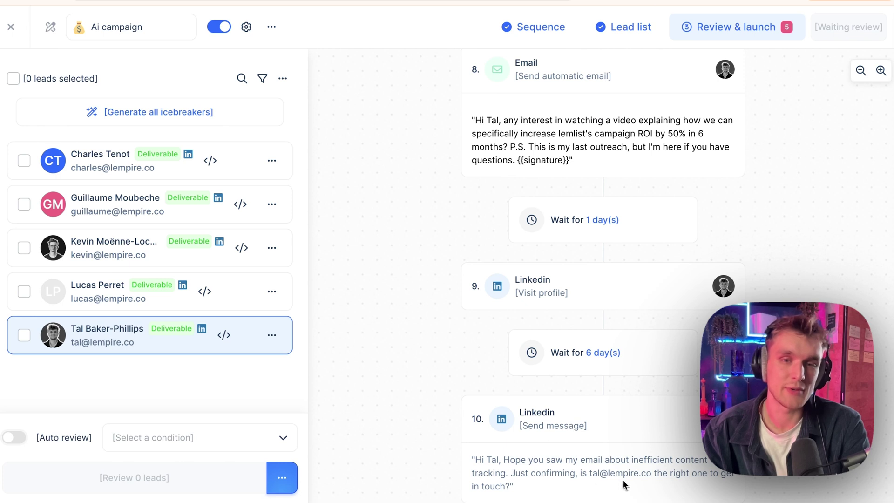
pyautogui.scroll(1, 403, 126)
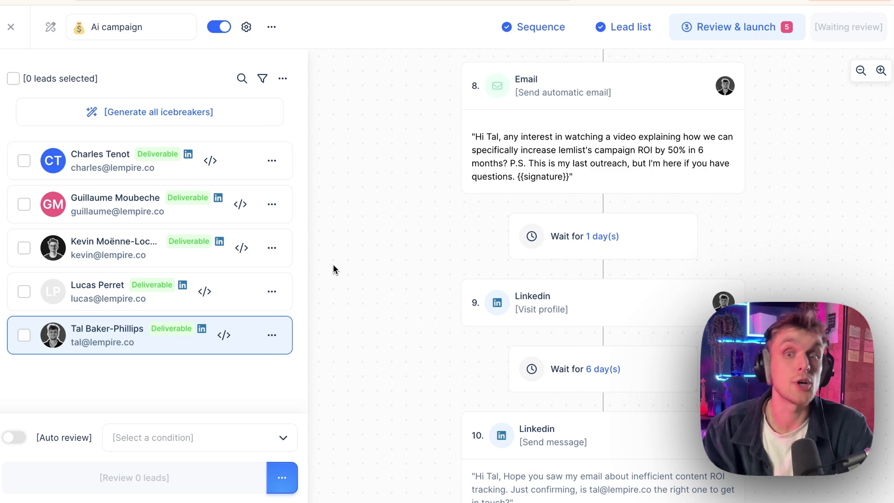
pyautogui.scroll(10, 361, 228)
pyautogui.scroll(5, 361, 230)
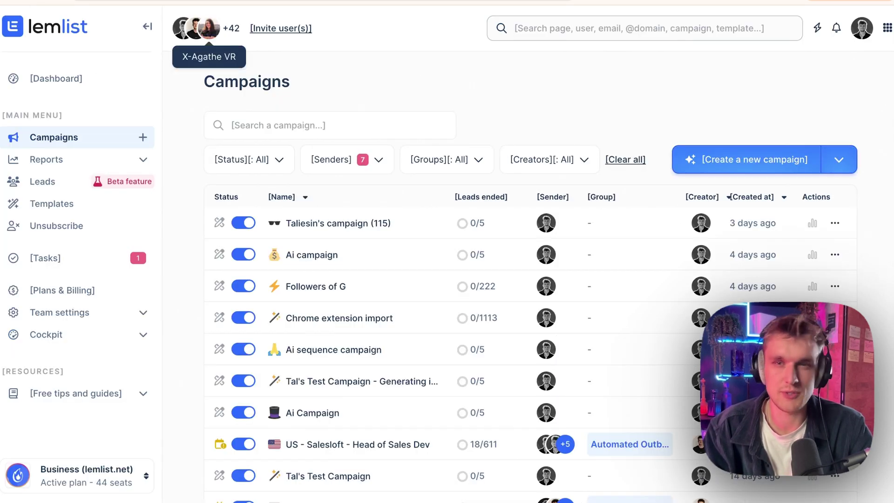
pyautogui.click(780, 159)
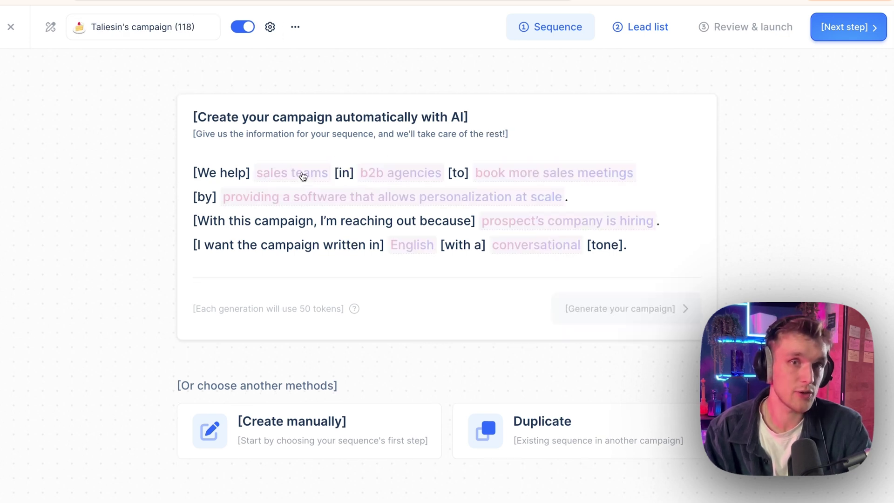
# Step: Review the AI brief's audience, industry, goal, reason, language and tone, then generate the campaign
pyautogui.click(303, 176)
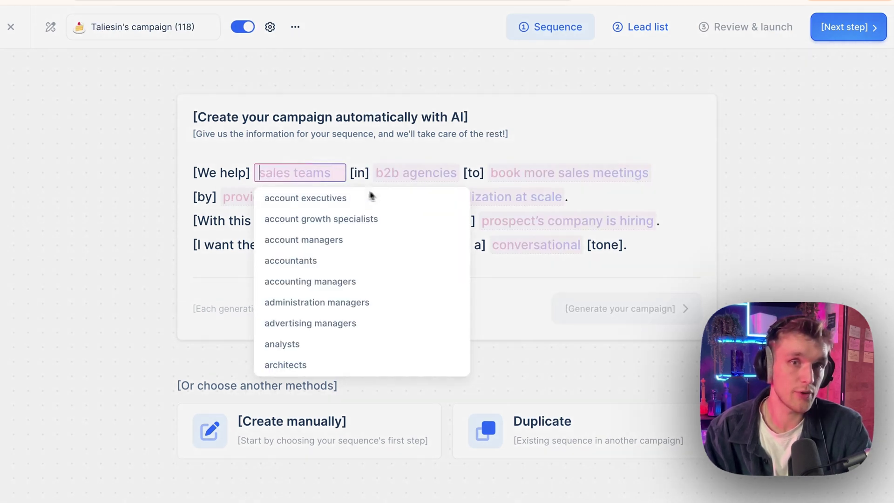
pyautogui.click(390, 180)
pyautogui.click(513, 176)
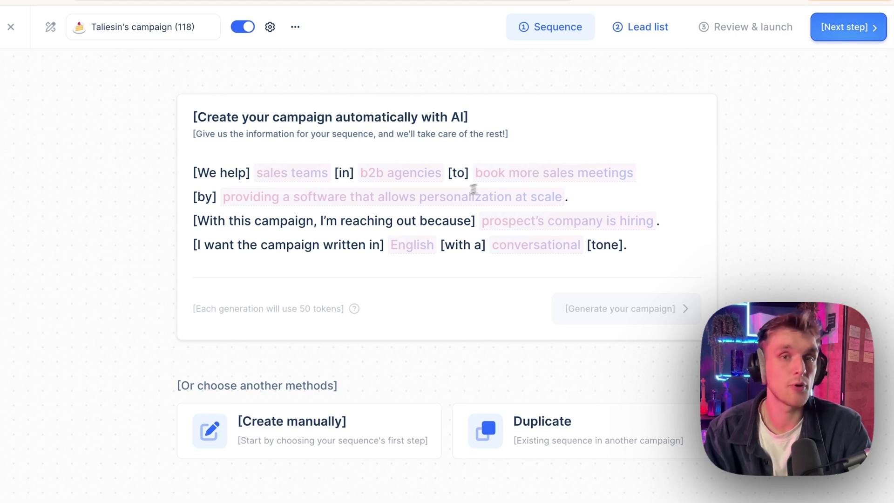
pyautogui.click(440, 200)
pyautogui.click(426, 244)
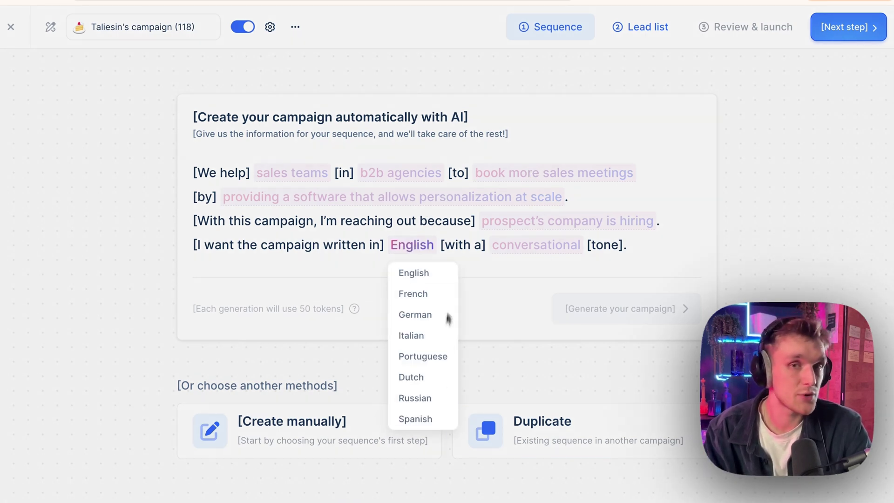
pyautogui.click(549, 256)
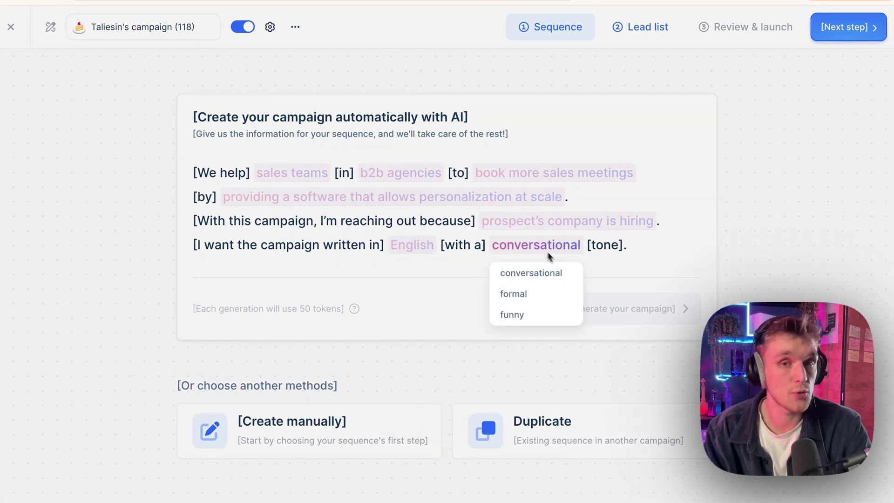
pyautogui.click(530, 224)
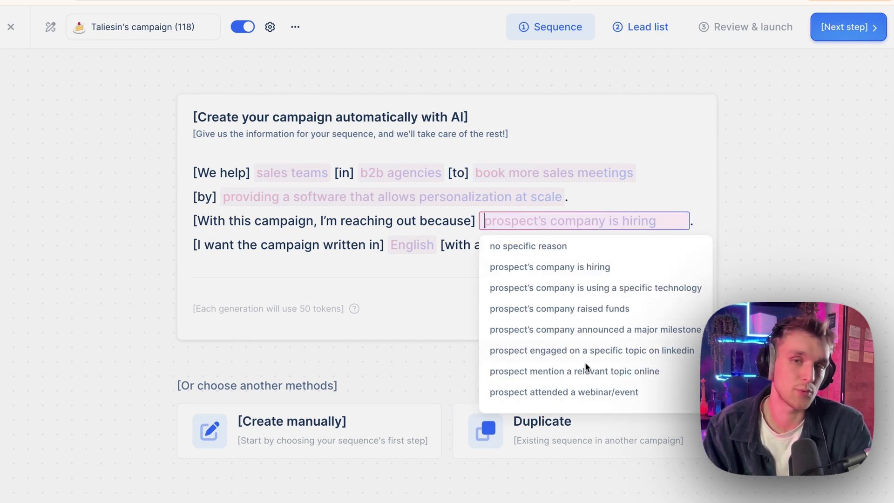
pyautogui.click(390, 305)
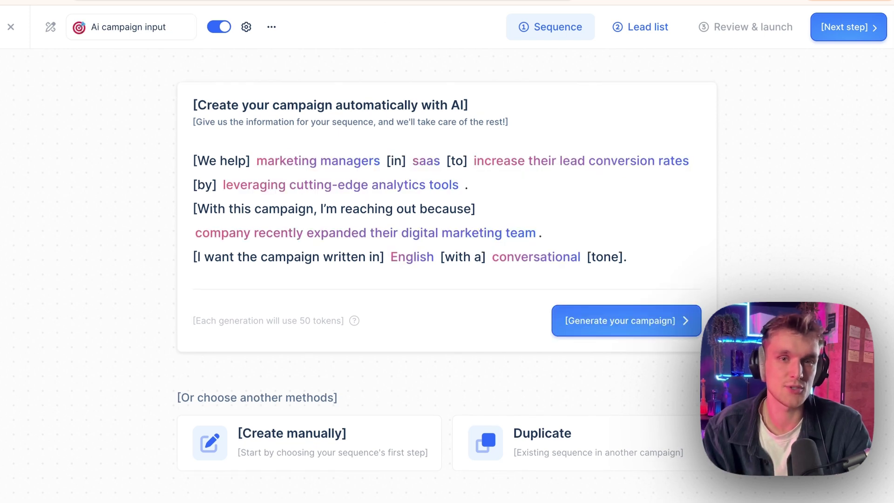
pyautogui.click(604, 325)
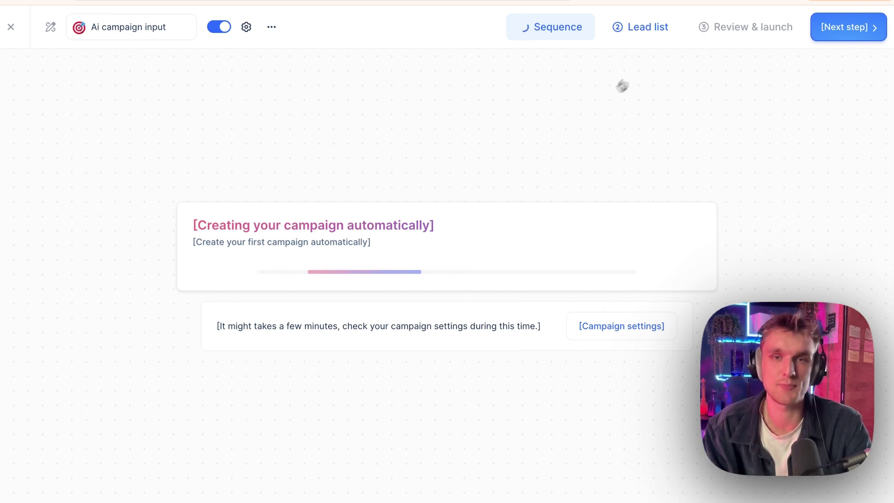
# Step: Import leads from CSV by uploading 'lemlist easy import - Sheet1 (7).csv' from Downloads
pyautogui.click(654, 32)
pyautogui.click(158, 284)
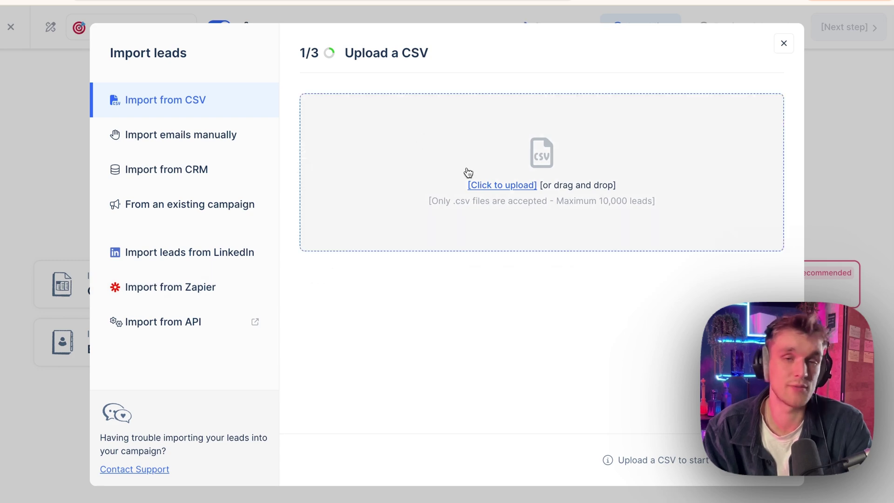
pyautogui.click(504, 201)
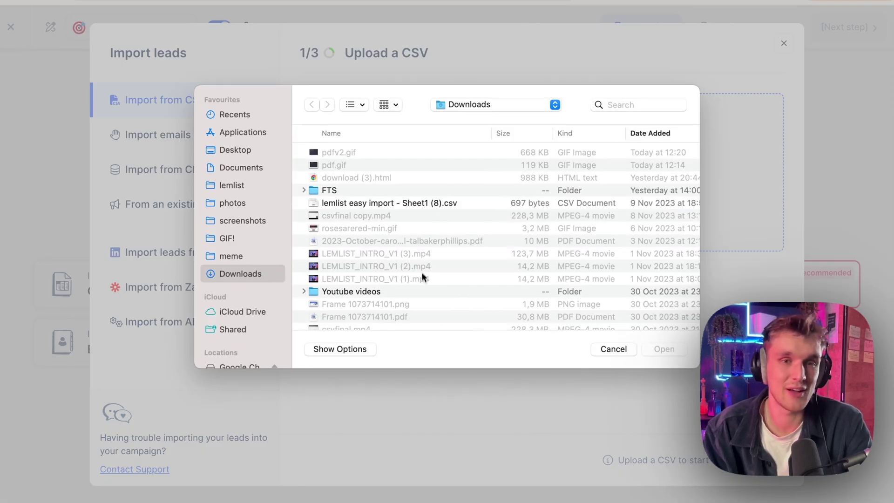
pyautogui.scroll(-5, 422, 278)
pyautogui.click(418, 197)
# Step: Map Linkedin URL to linkedinUrl, CompanyName to companyName and domain to companyDomain
pyautogui.click(693, 461)
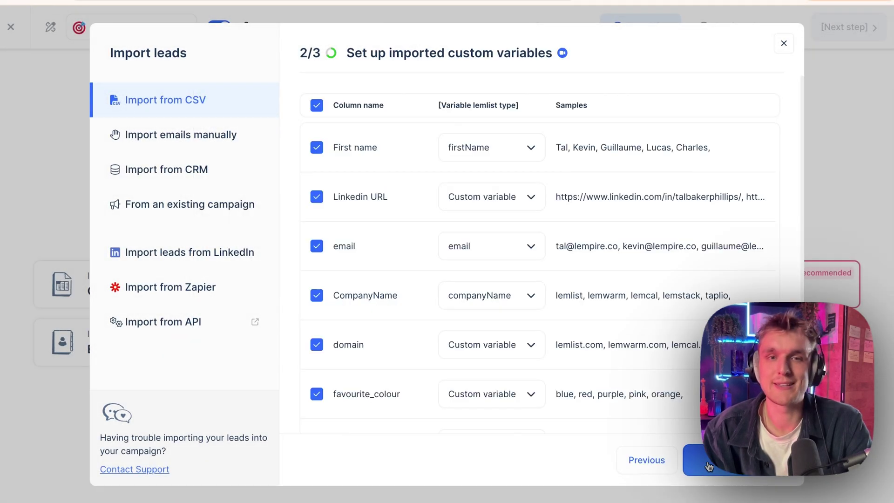
pyautogui.click(498, 198)
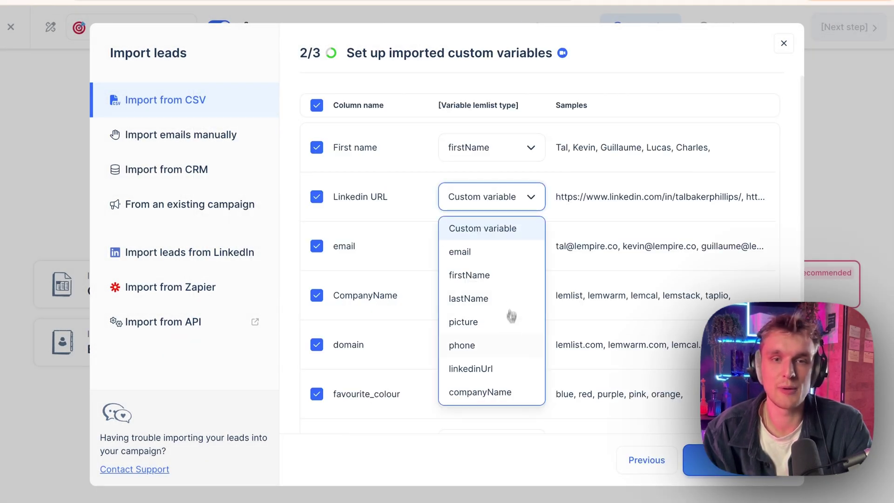
pyautogui.click(511, 367)
pyautogui.click(514, 295)
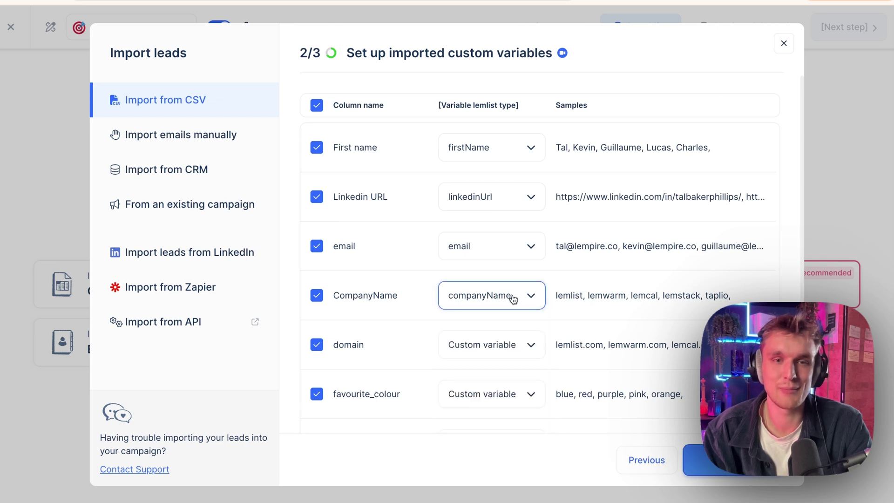
pyautogui.click(522, 349)
pyautogui.scroll(-3, 523, 401)
pyautogui.scroll(-1, 522, 402)
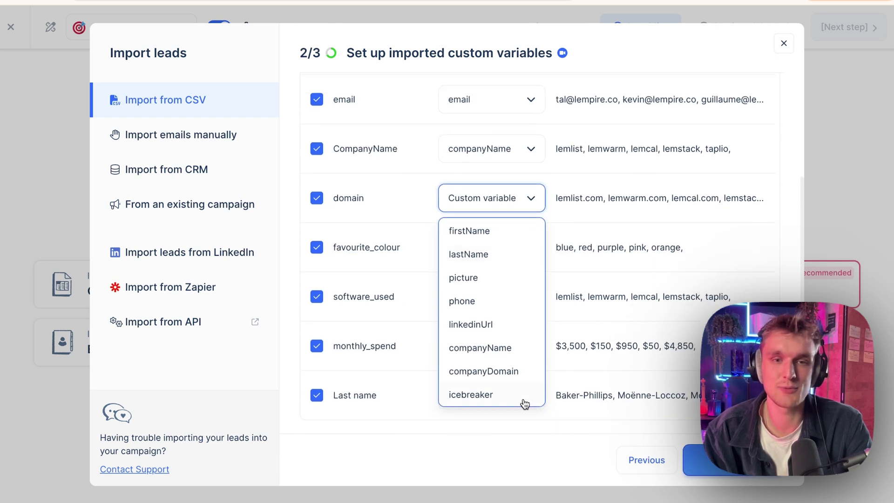
pyautogui.click(514, 371)
pyautogui.scroll(-1, 572, 347)
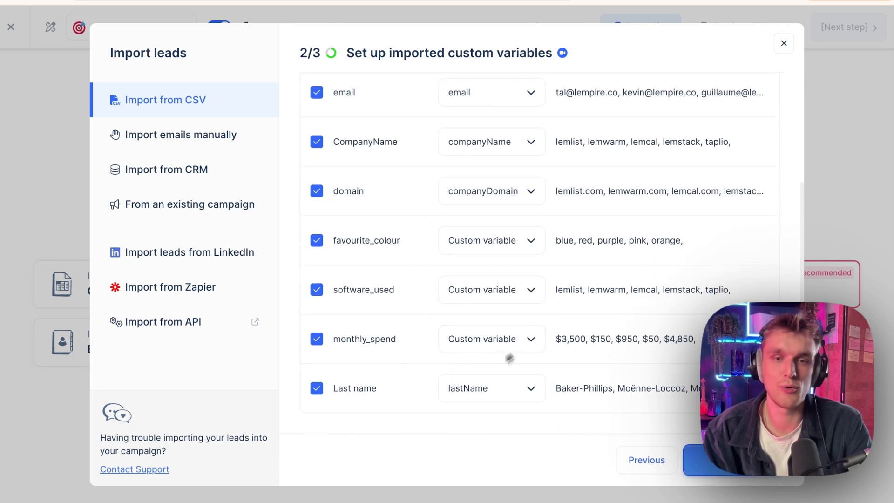
pyautogui.click(696, 458)
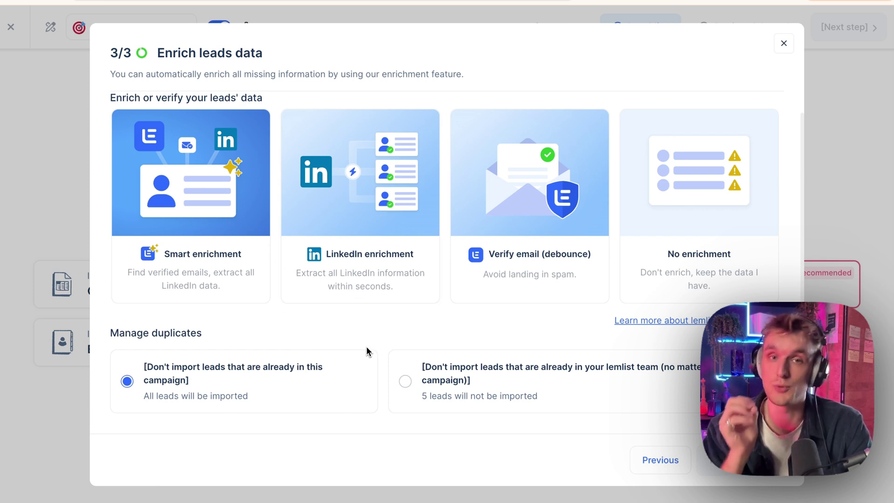
# Step: Import the five leads with No enrichment, then start enriching all five leads
pyautogui.click(673, 221)
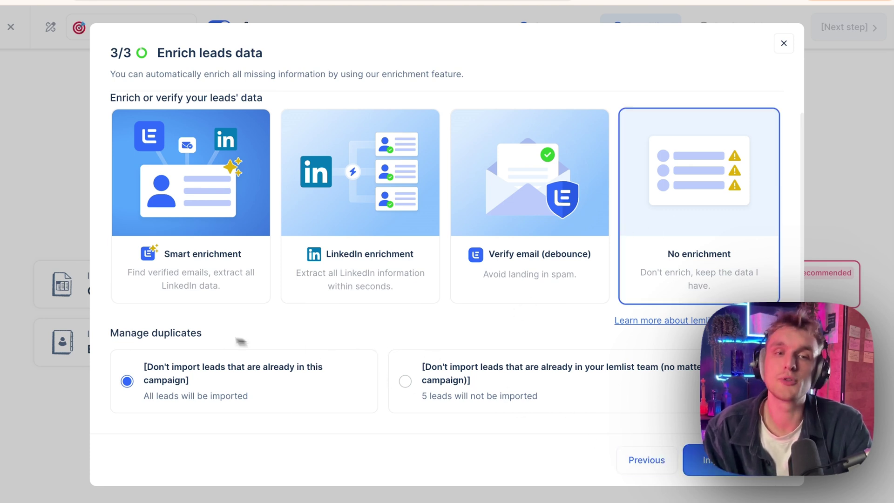
pyautogui.click(694, 460)
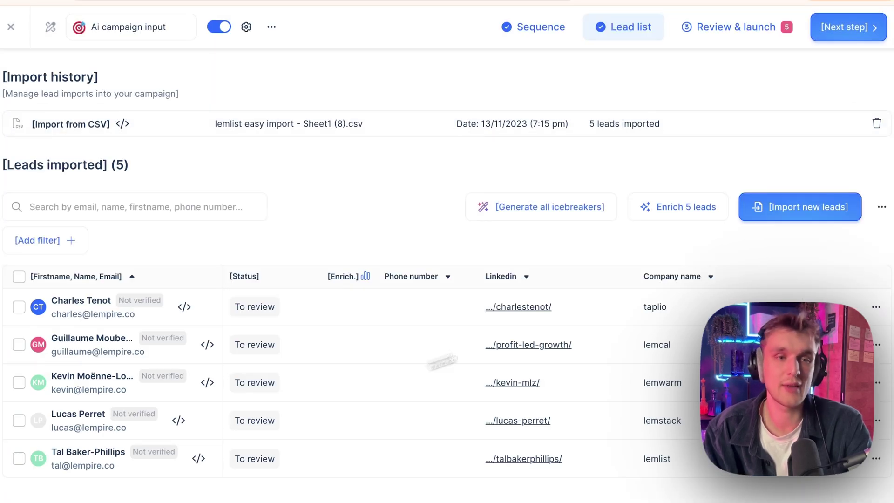
pyautogui.click(660, 215)
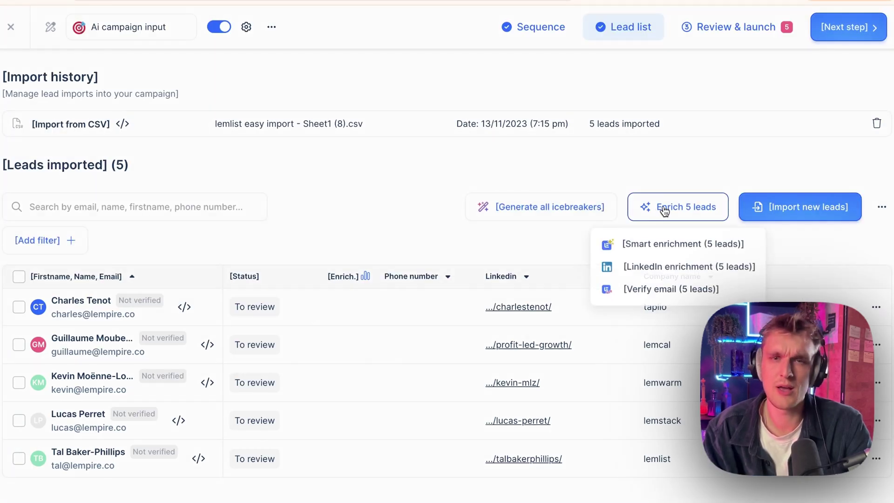
pyautogui.click(651, 290)
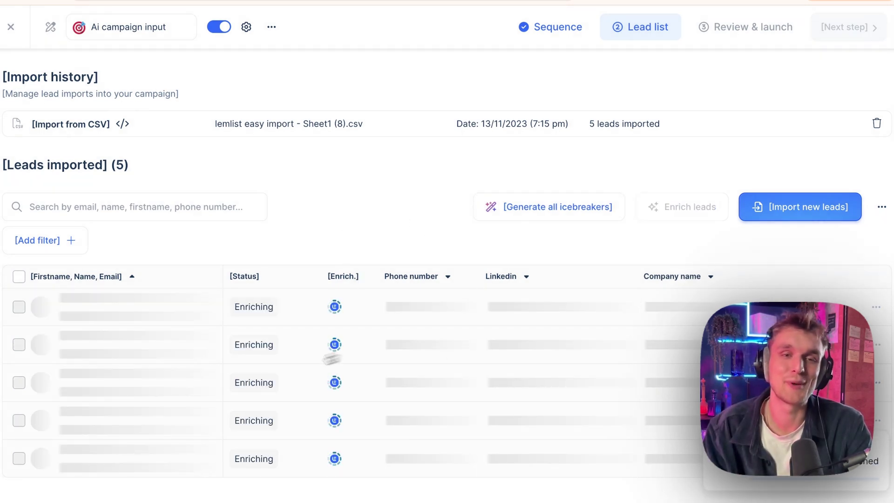
# Step: In the Sequence tab, delete the [link] placeholder from Email 2's P.S
pyautogui.click(569, 27)
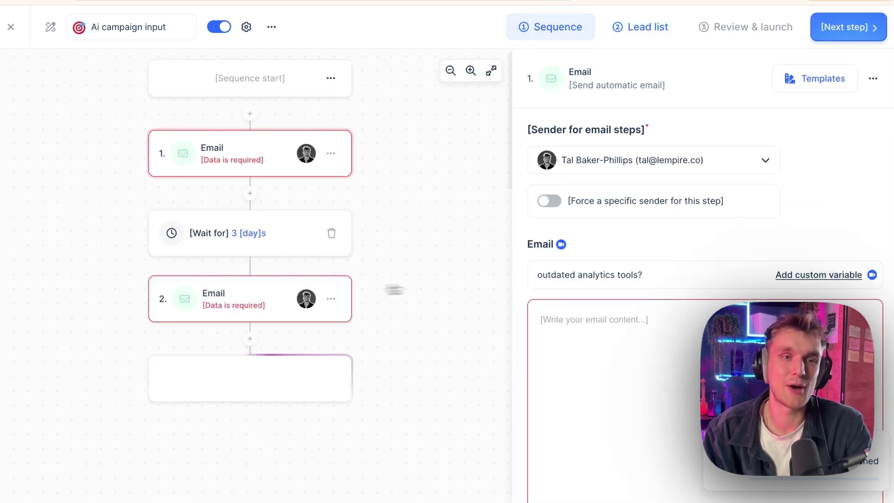
pyautogui.scroll(-4, 357, 340)
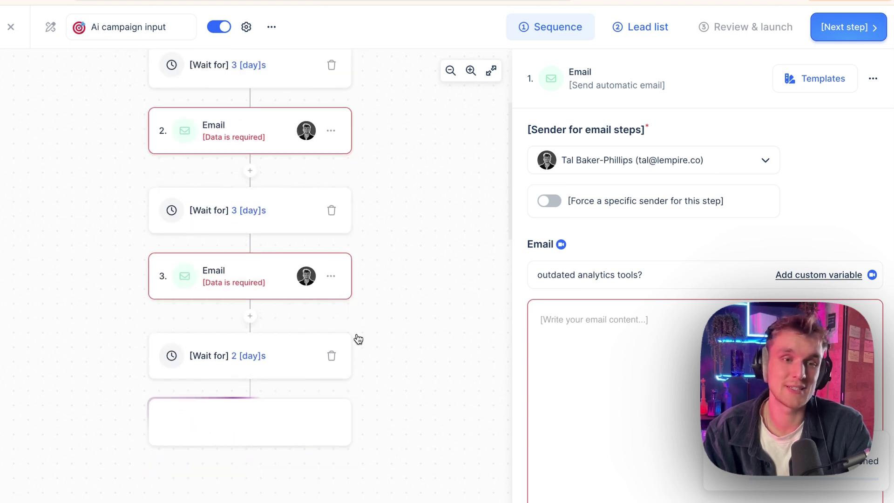
pyautogui.scroll(2, 255, 414)
pyautogui.scroll(2, 353, 375)
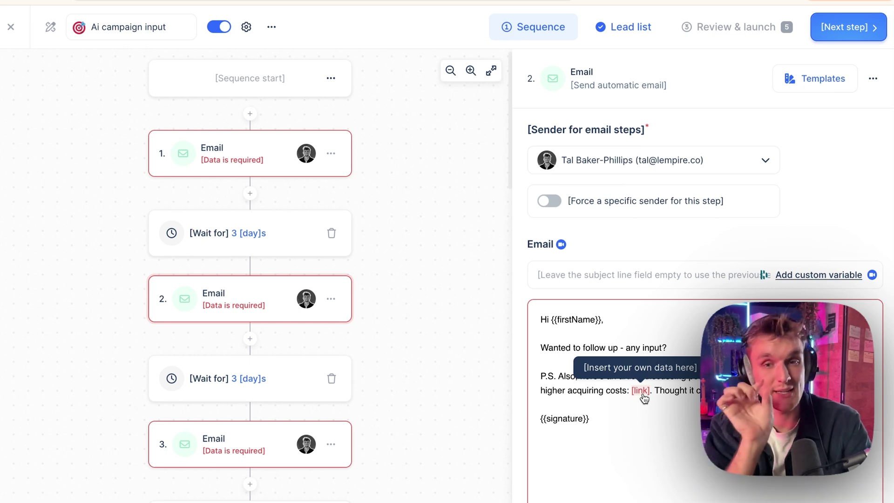
pyautogui.click(644, 398)
pyautogui.press('BackSpace')
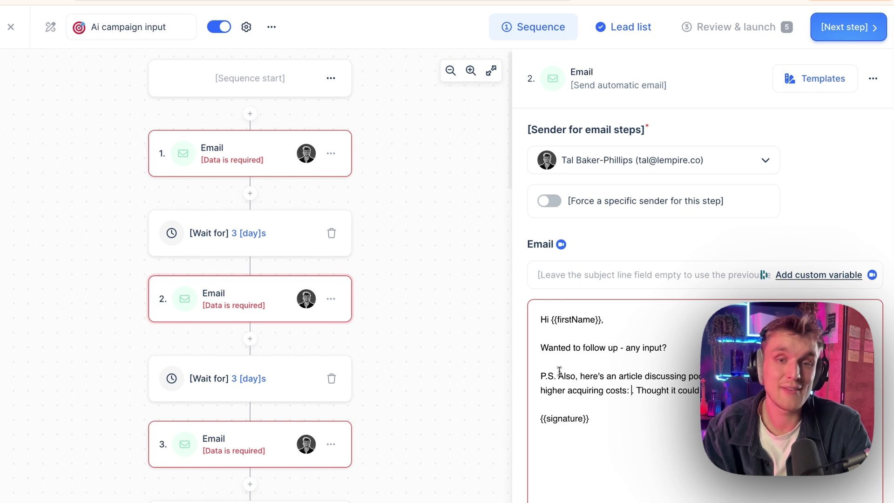
pyautogui.moveTo(559, 371); pyautogui.dragTo(633, 399)
pyautogui.click(627, 390)
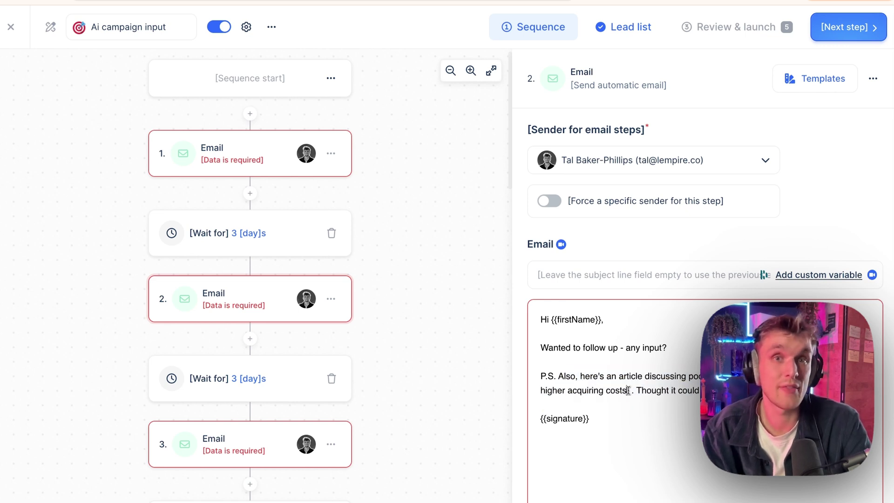
pyautogui.moveTo(621, 390); pyautogui.dragTo(558, 377)
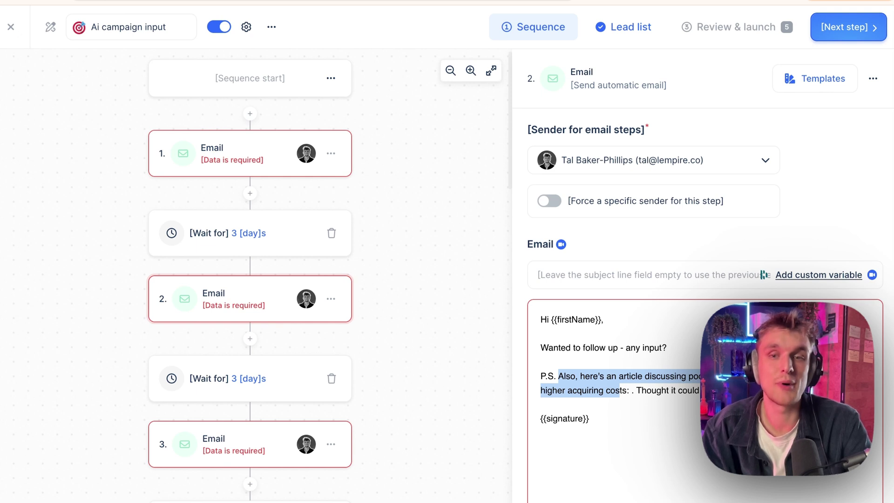
pyautogui.click(625, 396)
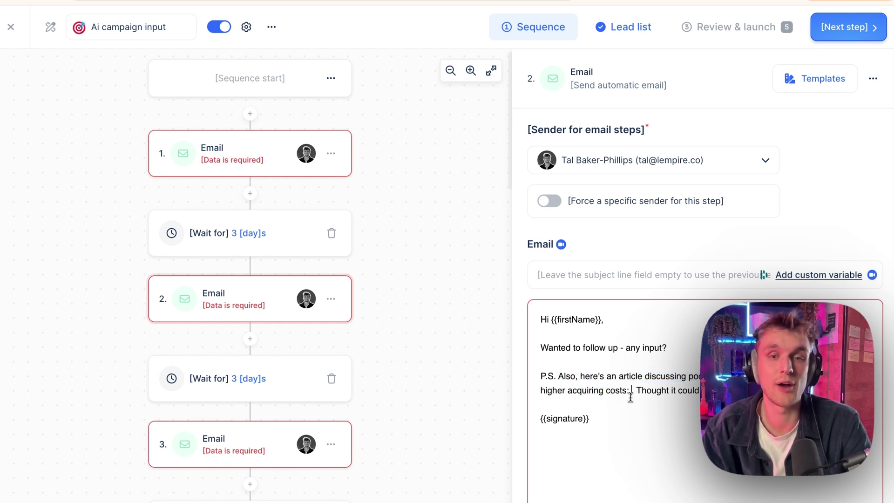
# Step: Review the first email, the LinkedIn invitation step and the LinkedIn profile-visit step
pyautogui.click(284, 172)
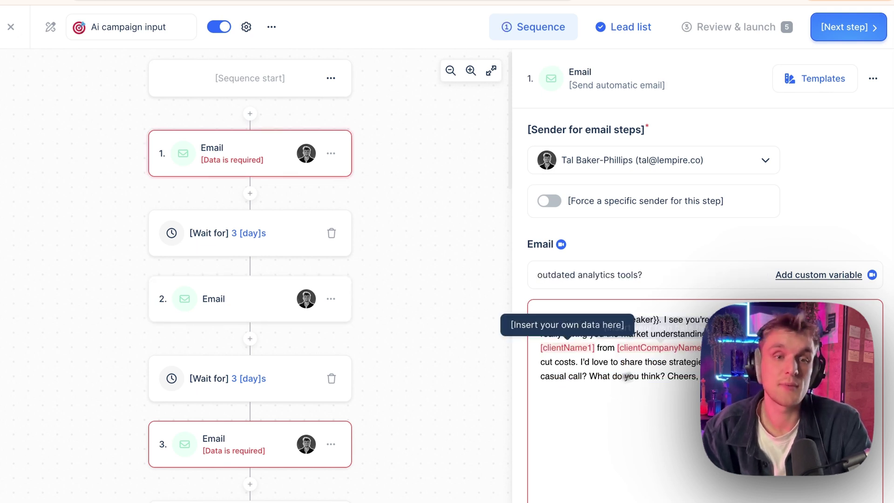
pyautogui.scroll(-1, 282, 397)
pyautogui.scroll(-3, 433, 419)
pyautogui.scroll(-3, 387, 371)
pyautogui.click(269, 295)
pyautogui.scroll(-2, 285, 370)
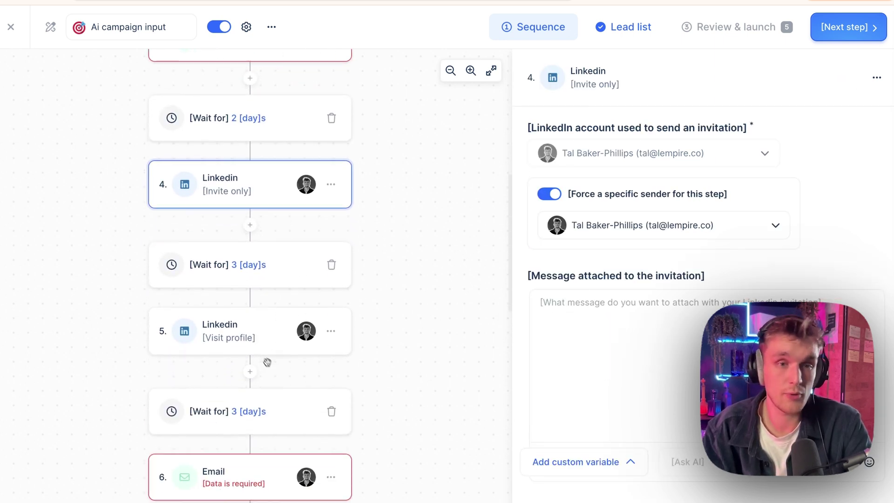
pyautogui.click(270, 348)
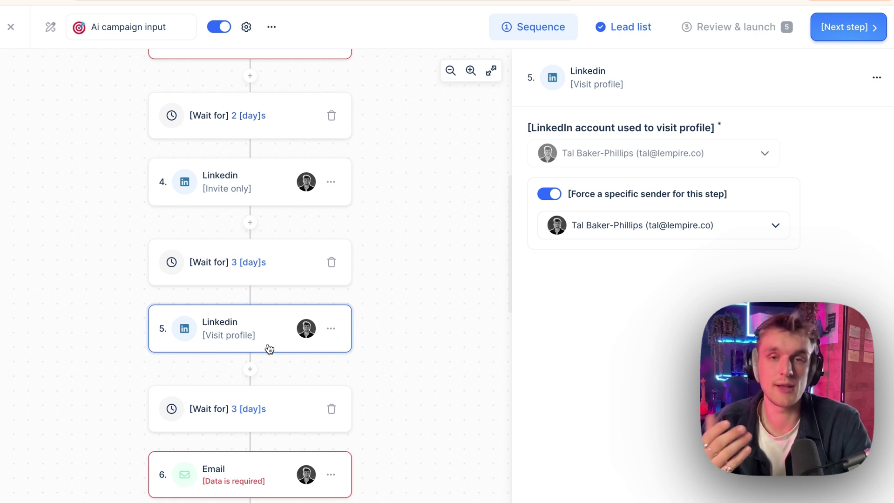
pyautogui.scroll(-3, 269, 349)
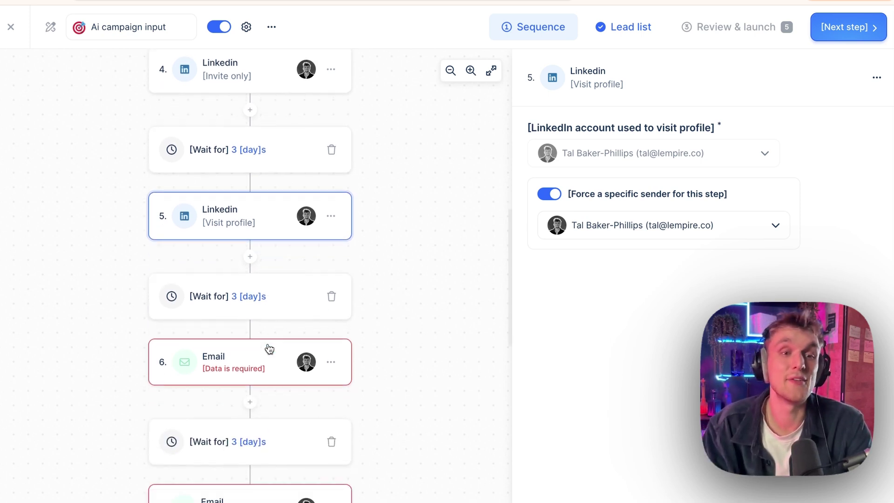
# Step: Turn email step 6 into an A/B test, removing version B's closing call-to-action sentence
pyautogui.click(331, 335)
pyautogui.scroll(-1, 342, 334)
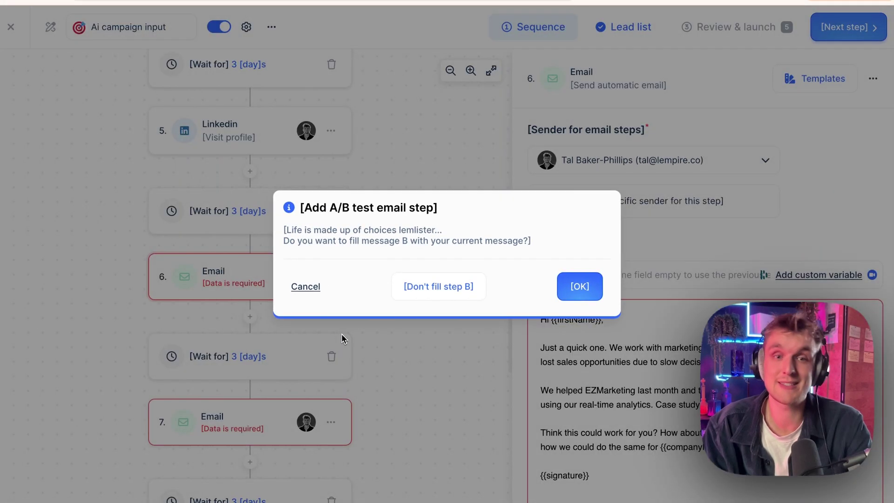
pyautogui.click(579, 290)
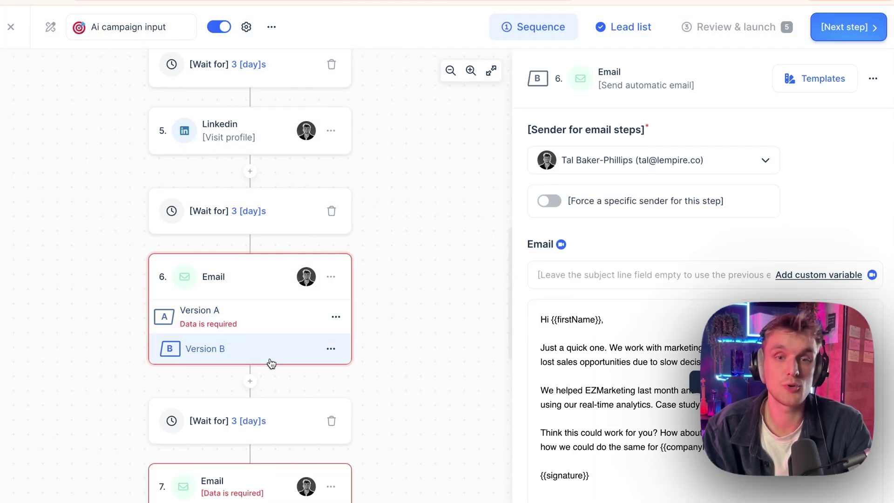
pyautogui.scroll(-2, 529, 365)
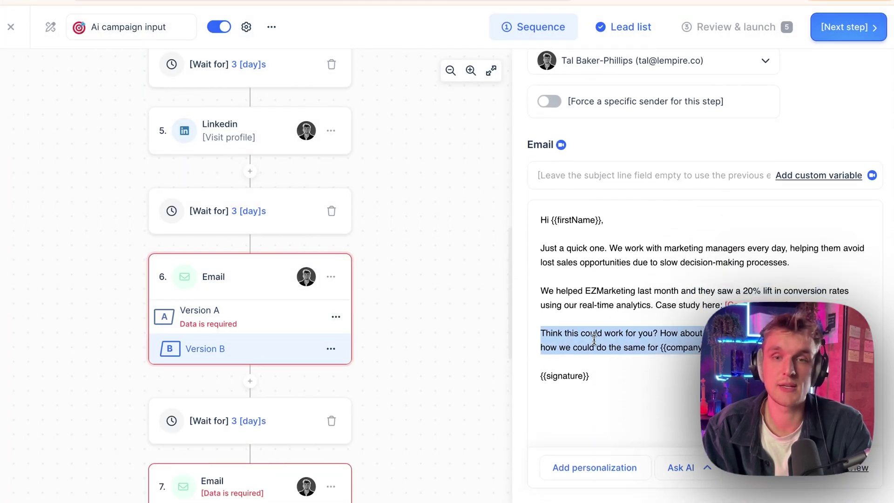
pyautogui.press('BackSpace')
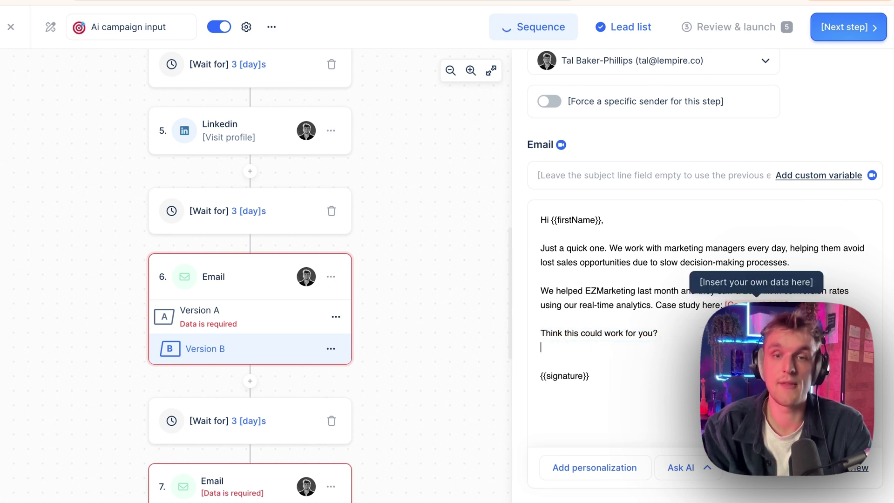
pyautogui.click(216, 313)
pyautogui.click(259, 347)
pyautogui.click(260, 326)
pyautogui.scroll(-2, 366, 329)
pyautogui.scroll(-2, 367, 325)
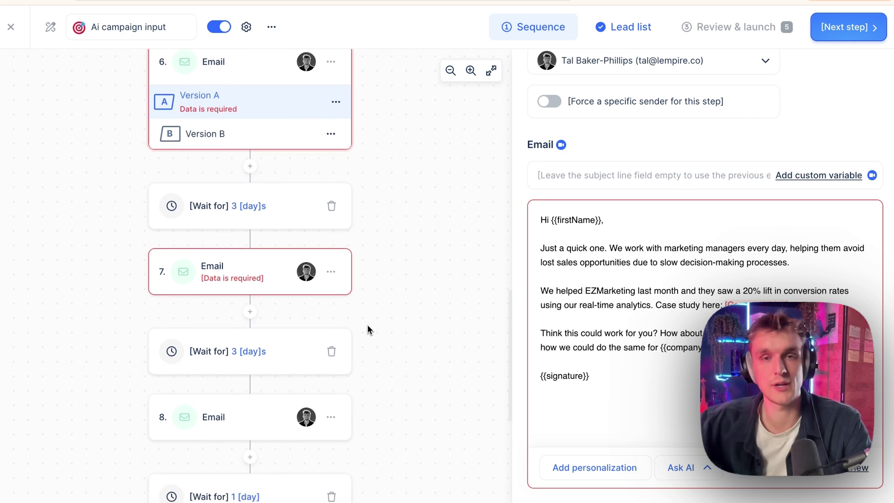
pyautogui.scroll(-1, 455, 367)
pyautogui.scroll(-5, 454, 367)
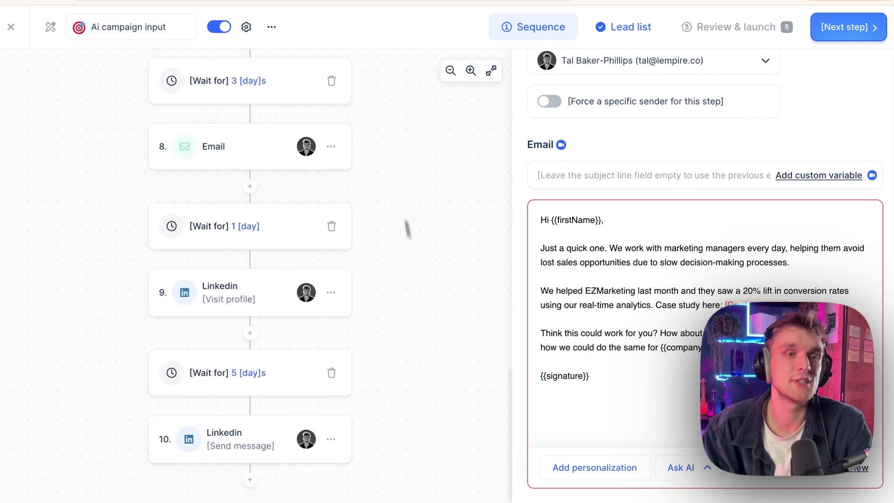
# Step: Check the one-day wait step and the EZMarketing company name in the email
pyautogui.click(252, 231)
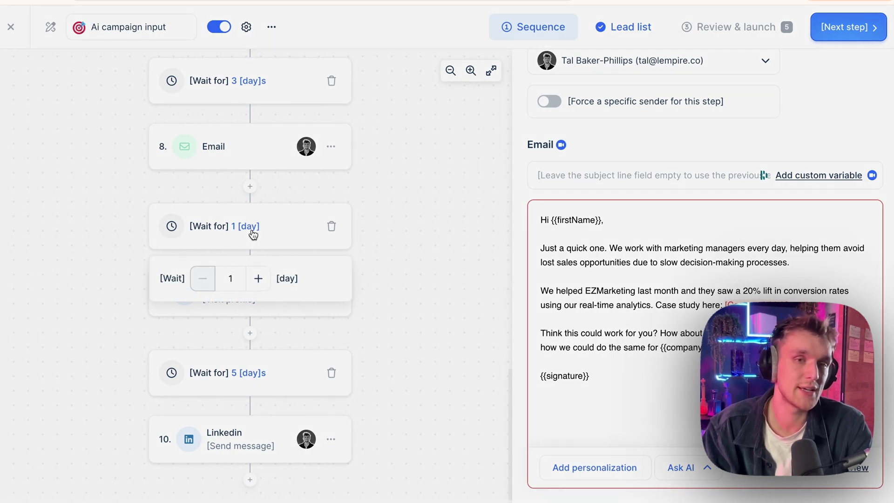
pyautogui.doubleClick(601, 290)
pyautogui.click(723, 305)
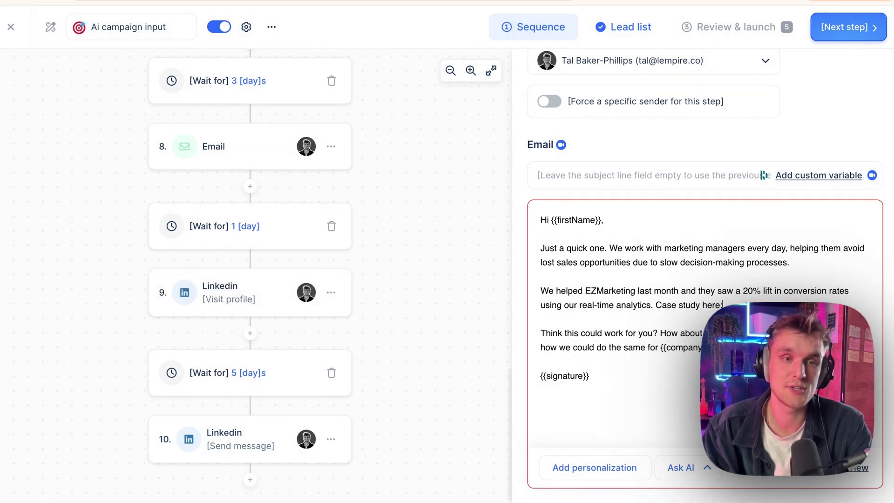
pyautogui.scroll(5, 427, 313)
pyautogui.scroll(5, 419, 279)
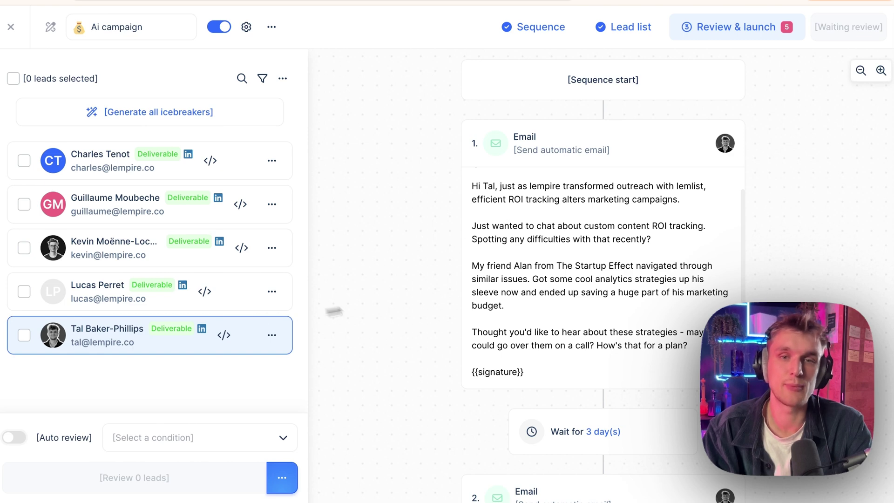
# Step: Scroll through Tal's sequence preview past the LinkedIn invite, profile visit and sixth email
pyautogui.scroll(-4, 446, 282)
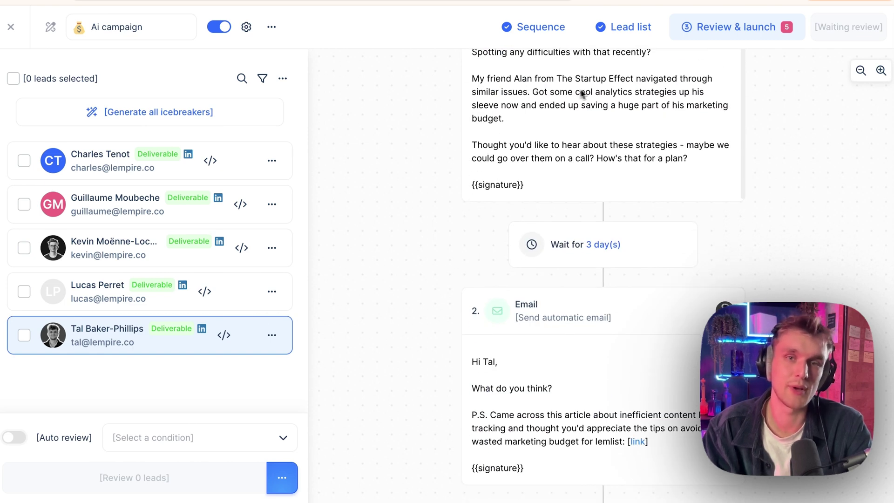
pyautogui.scroll(-2, 488, 149)
pyautogui.scroll(-4, 389, 199)
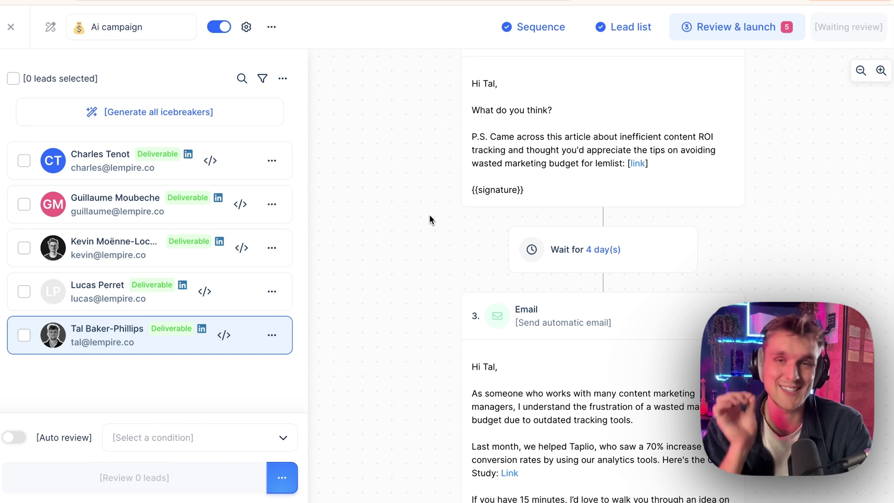
pyautogui.scroll(-4, 429, 215)
pyautogui.scroll(-1, 429, 215)
pyautogui.scroll(-5, 429, 214)
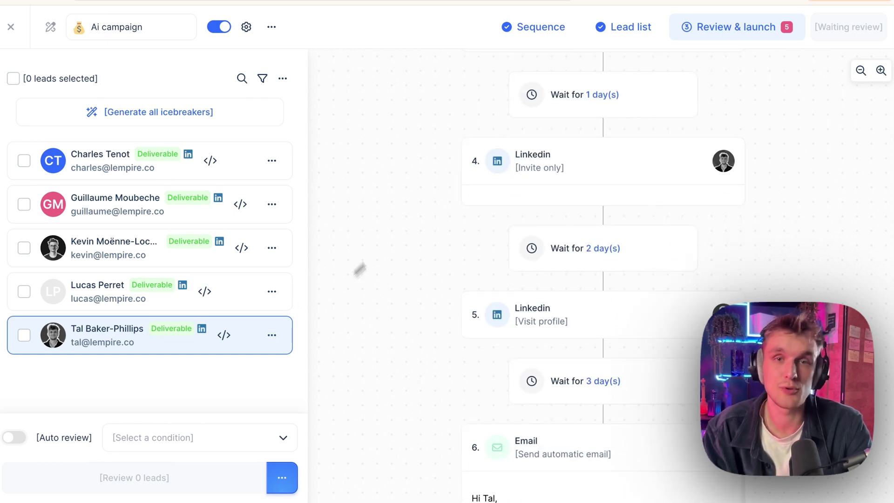
# Step: In Tal's first email, put 'Hi Tal,' on its own line and add a blank line before {{signature}}
pyautogui.scroll(10, 459, 212)
pyautogui.click(540, 215)
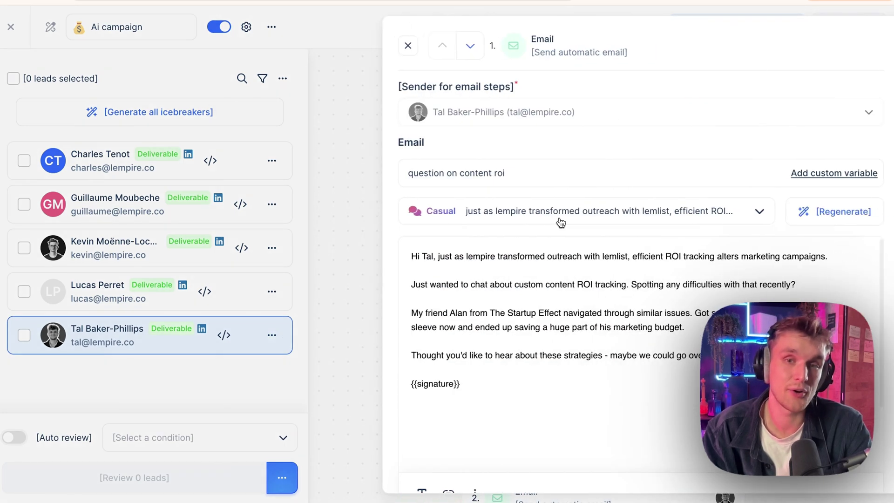
pyautogui.doubleClick(575, 357)
pyautogui.click(654, 357)
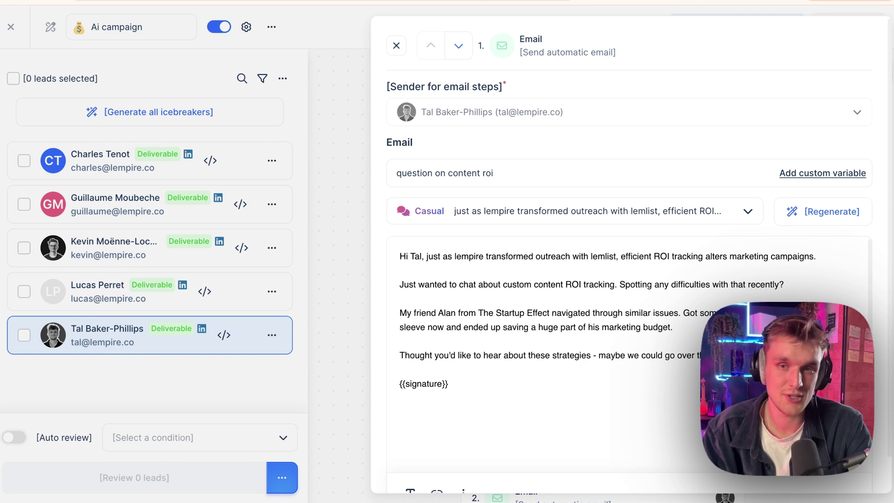
pyautogui.press('Delete')
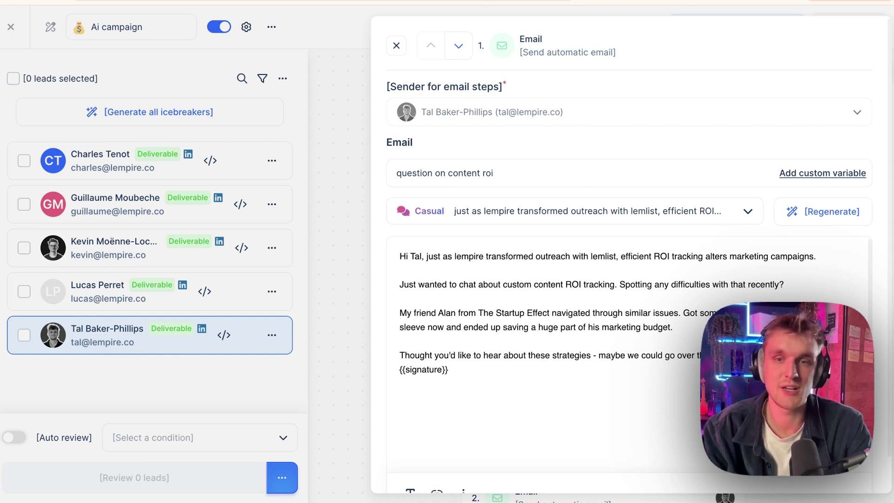
pyautogui.press('Return')
pyautogui.press('Return')
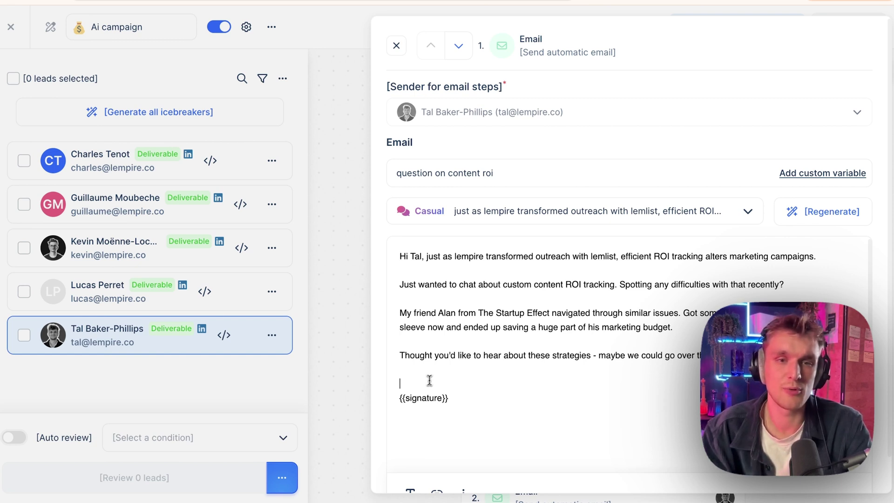
pyautogui.click(426, 256)
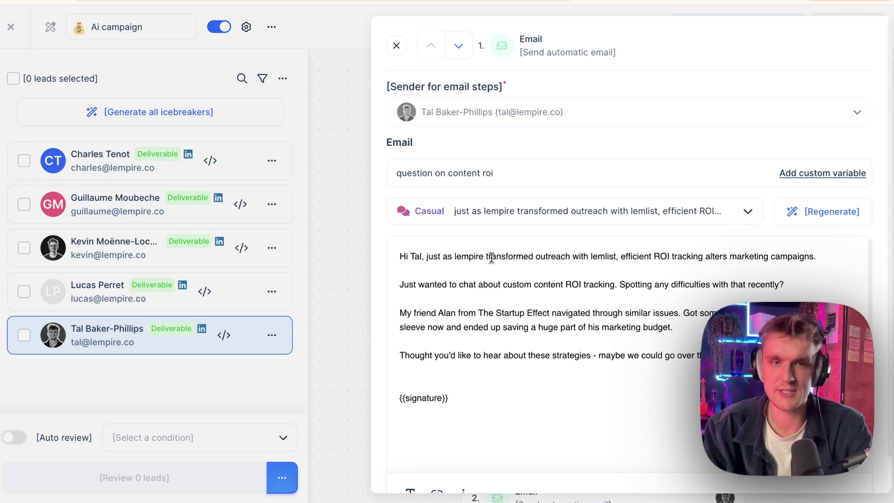
pyautogui.press('Return')
pyautogui.press('Return')
pyautogui.click(316, 152)
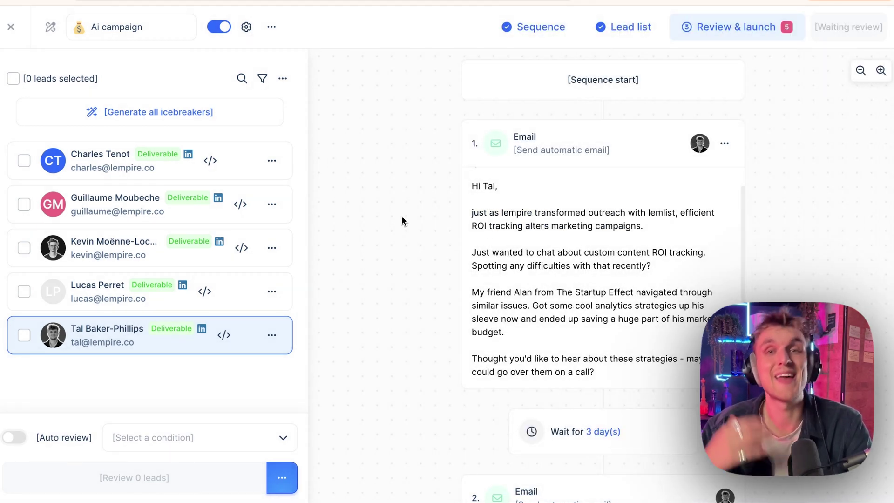
# Step: Generate a casual AI icebreaker for Guillaume Moubeche and open his first email step
pyautogui.scroll(-2, 331, 267)
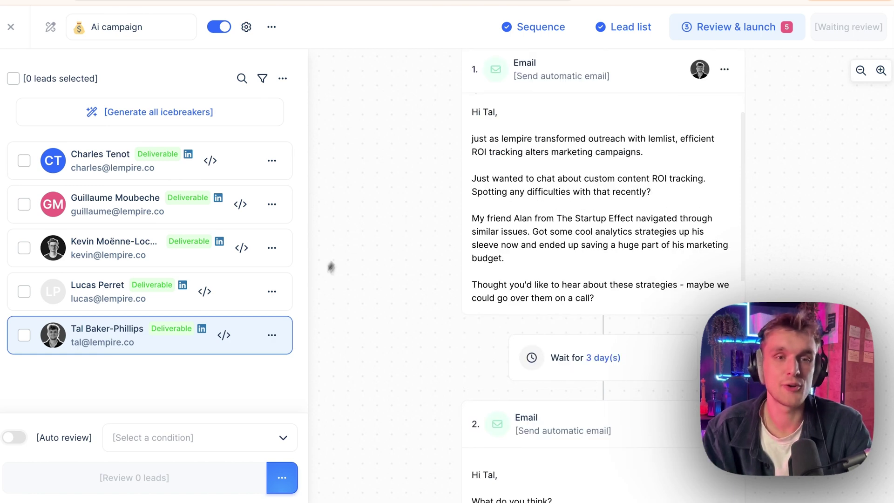
pyautogui.click(271, 339)
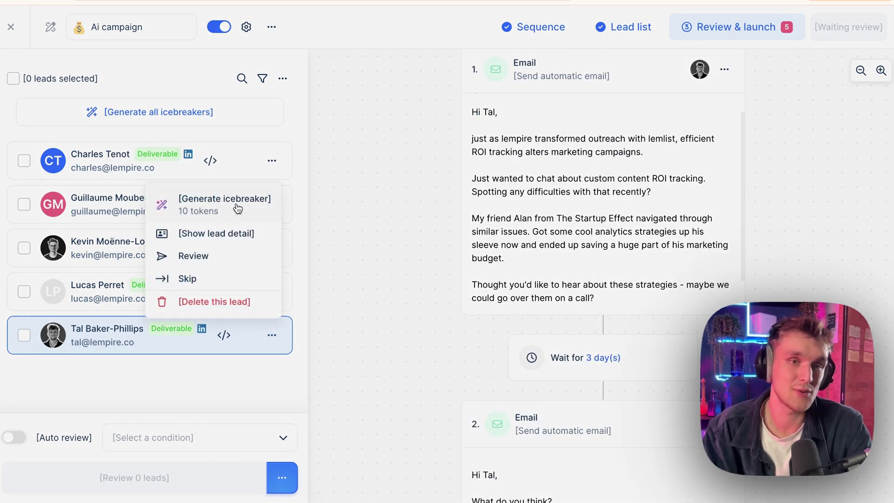
pyautogui.click(413, 221)
pyautogui.moveTo(140, 204)
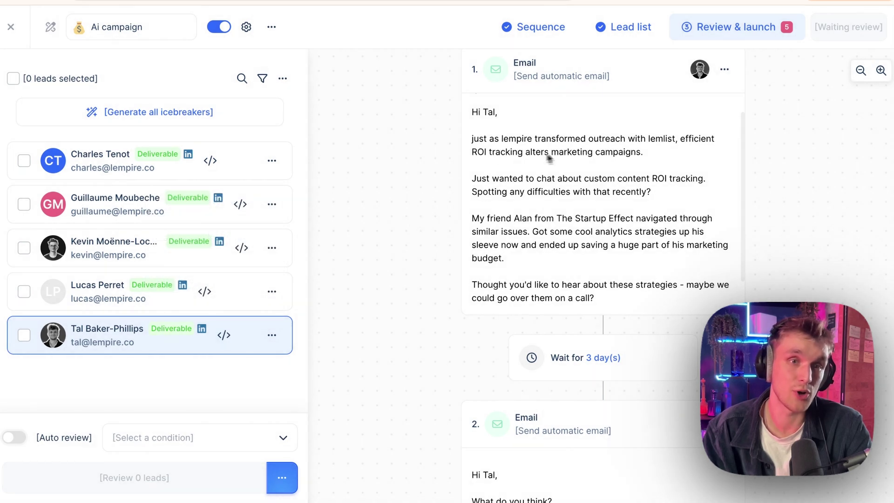
pyautogui.click(250, 211)
pyautogui.click(273, 205)
pyautogui.click(225, 241)
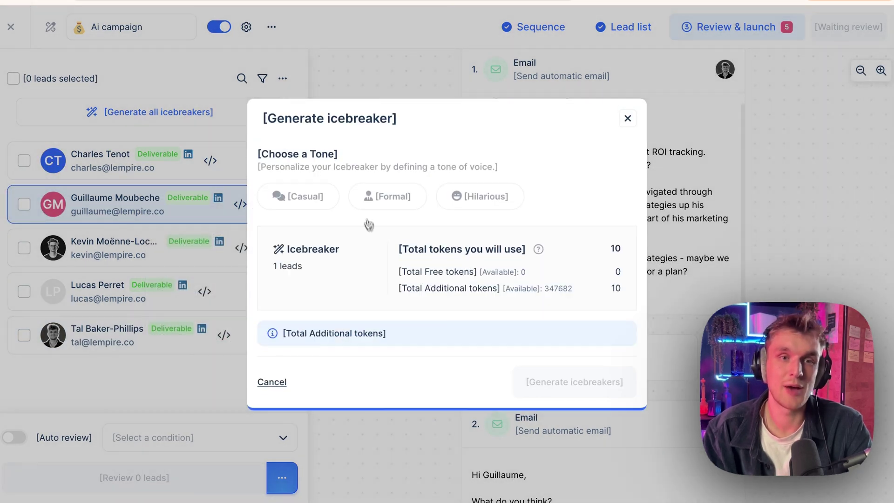
pyautogui.click(591, 380)
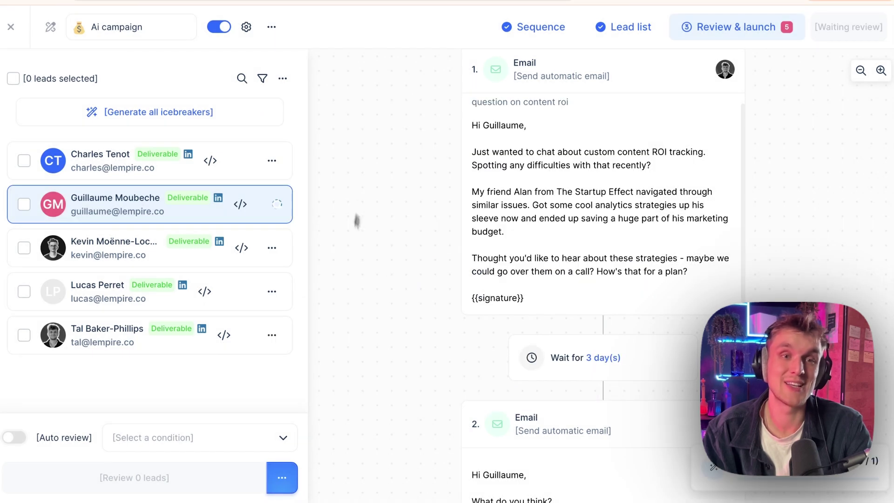
pyautogui.scroll(1, 490, 219)
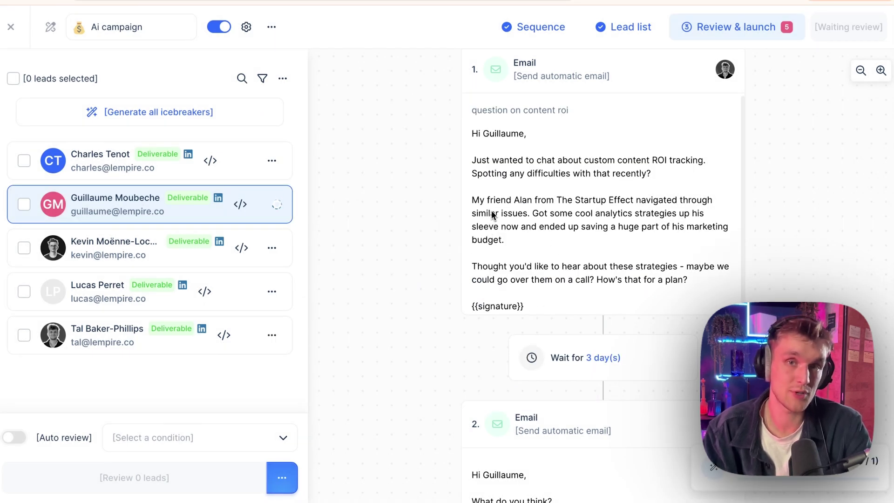
pyautogui.click(581, 191)
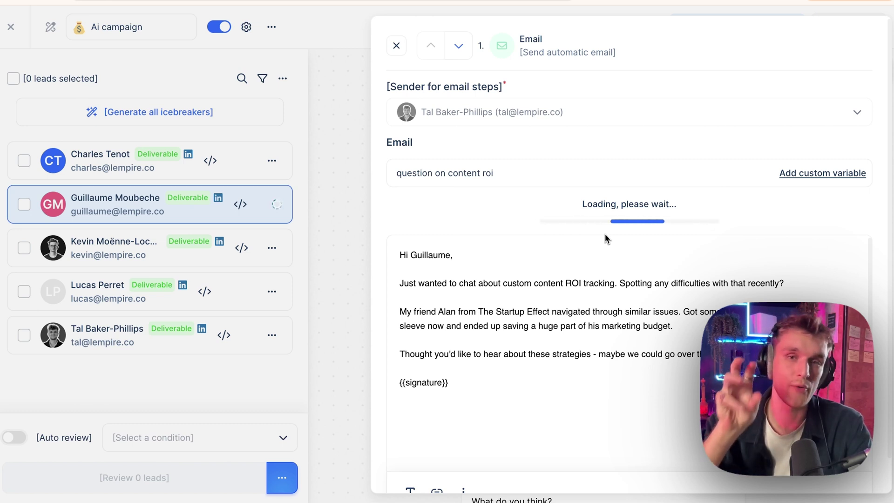
# Step: Choose the 'just as lempire helps entrepreneurs...' icebreaker for Guillaume's first email and close the editor
pyautogui.click(591, 221)
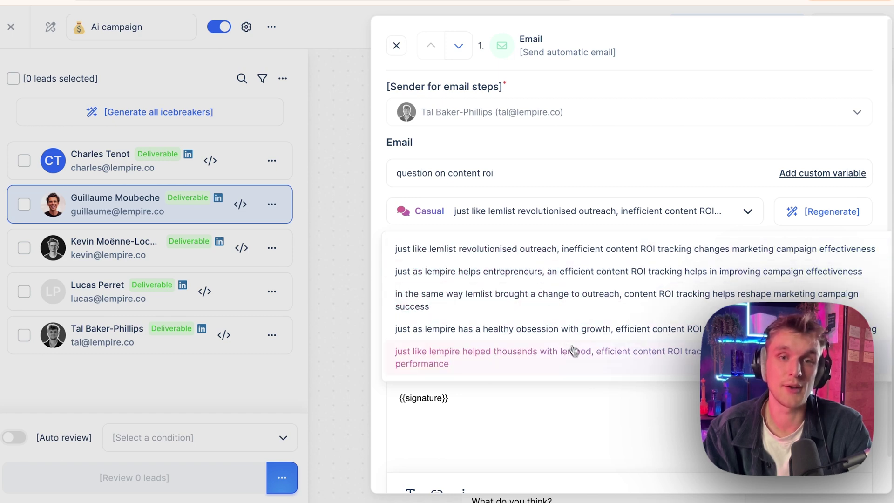
pyautogui.click(587, 282)
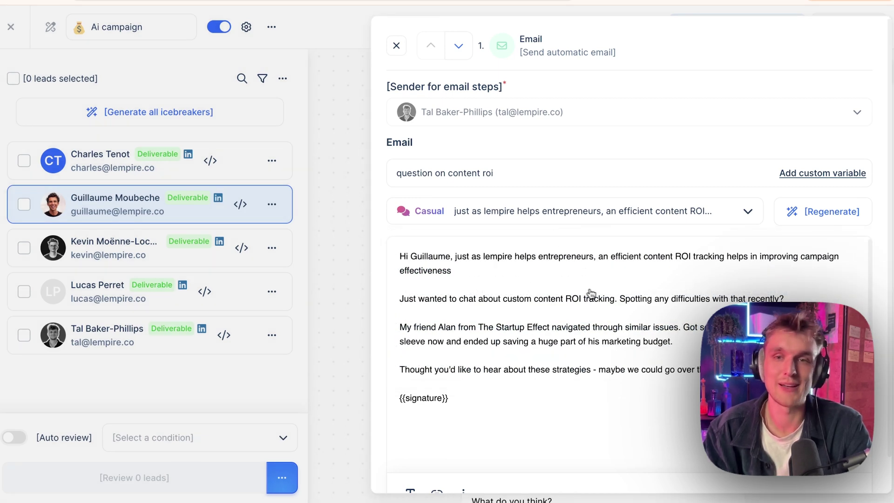
pyautogui.click(396, 46)
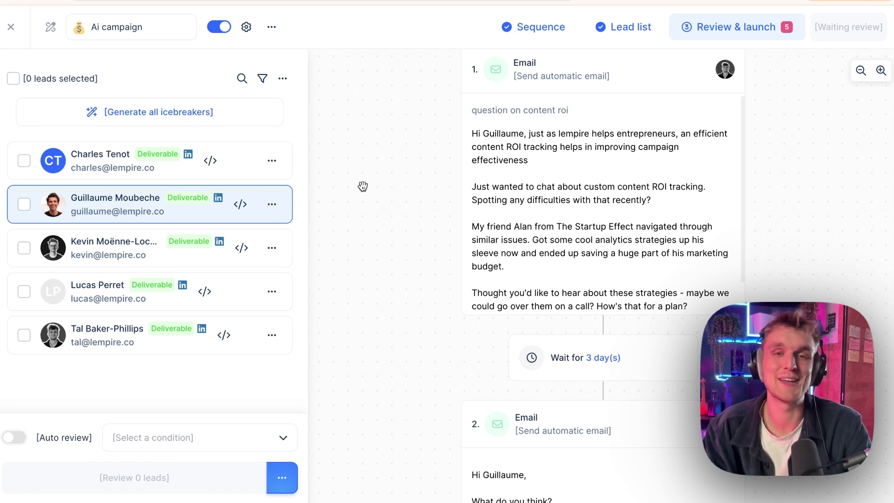
pyautogui.scroll(-1, 363, 187)
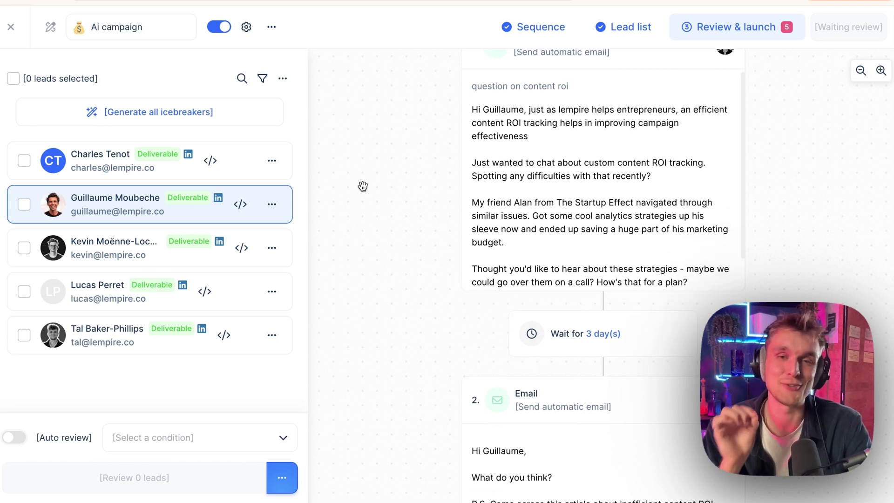